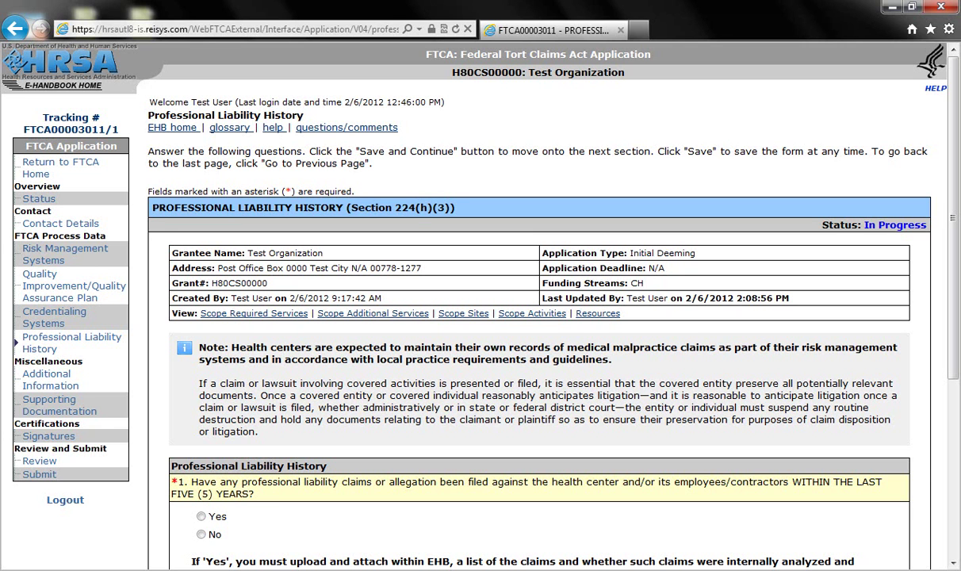
Answer Yes to whether professional liability claims or allegations were filed within the last five years.
click(954, 563)
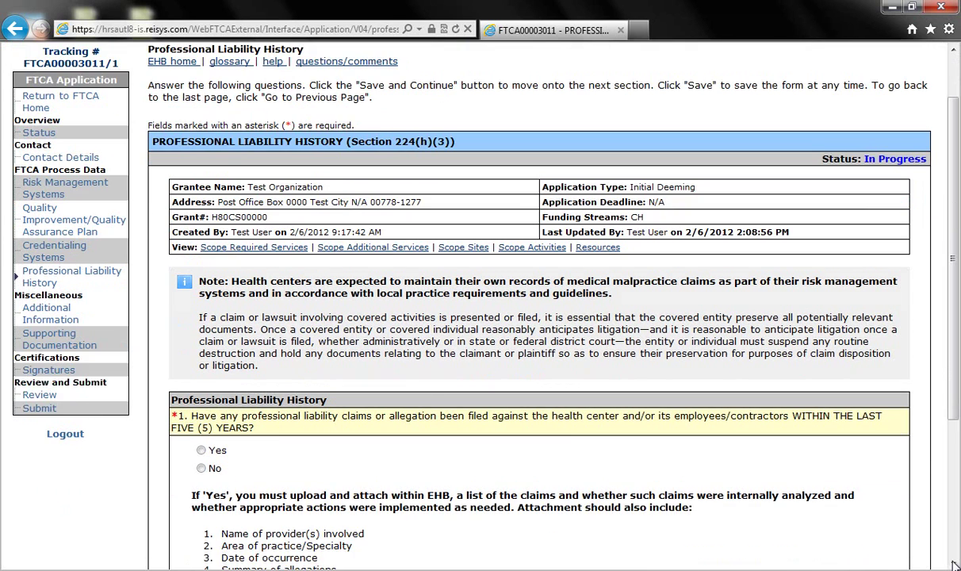
click(954, 563)
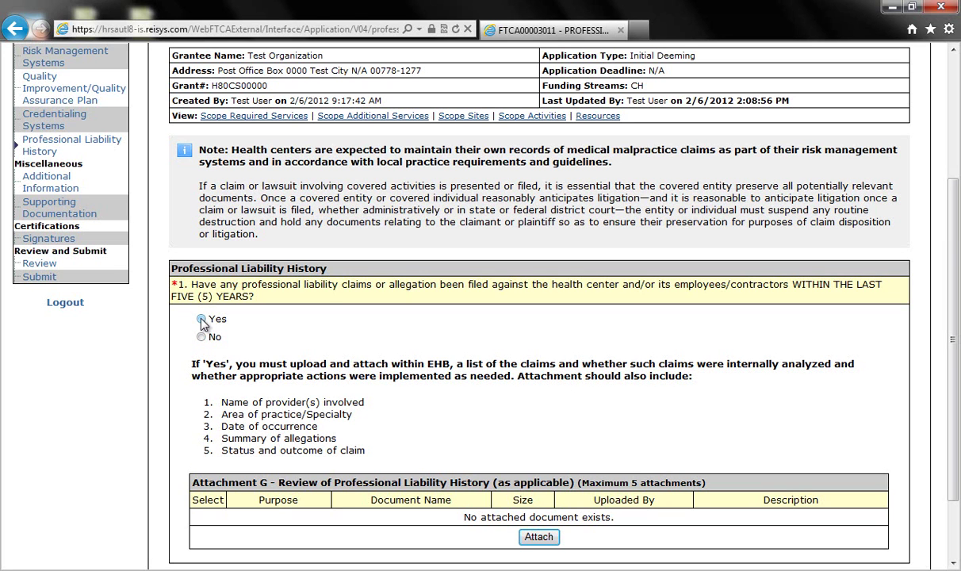
click(201, 320)
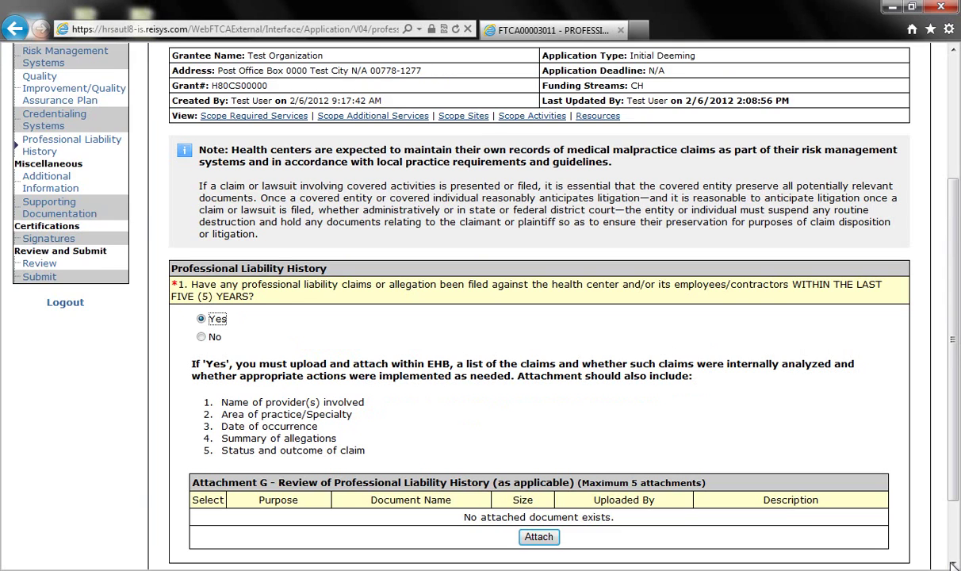
Attach "professional liability claims history.doc" as the Attachment G review of professional liability history, and finish attaching.
scroll(955, 563, down, 3)
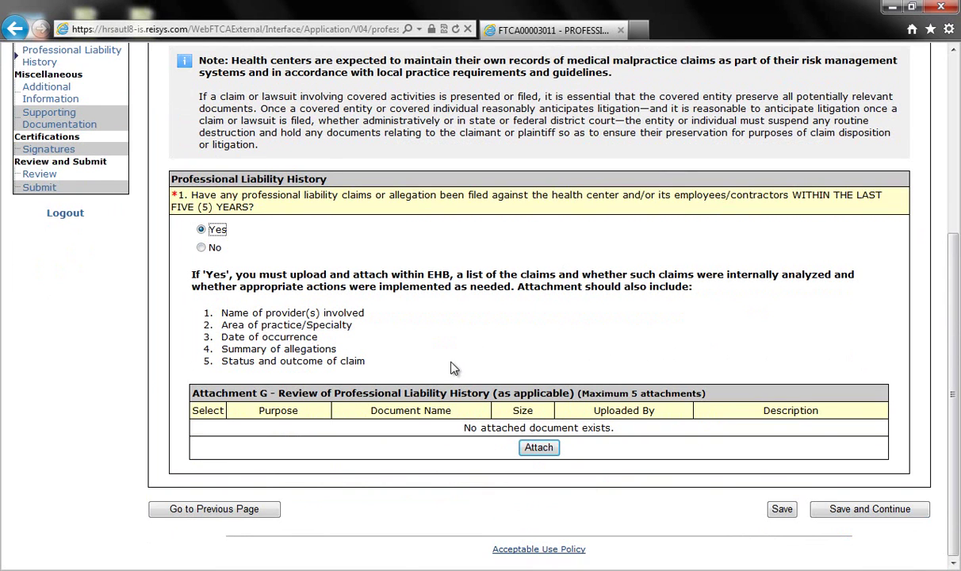
click(537, 448)
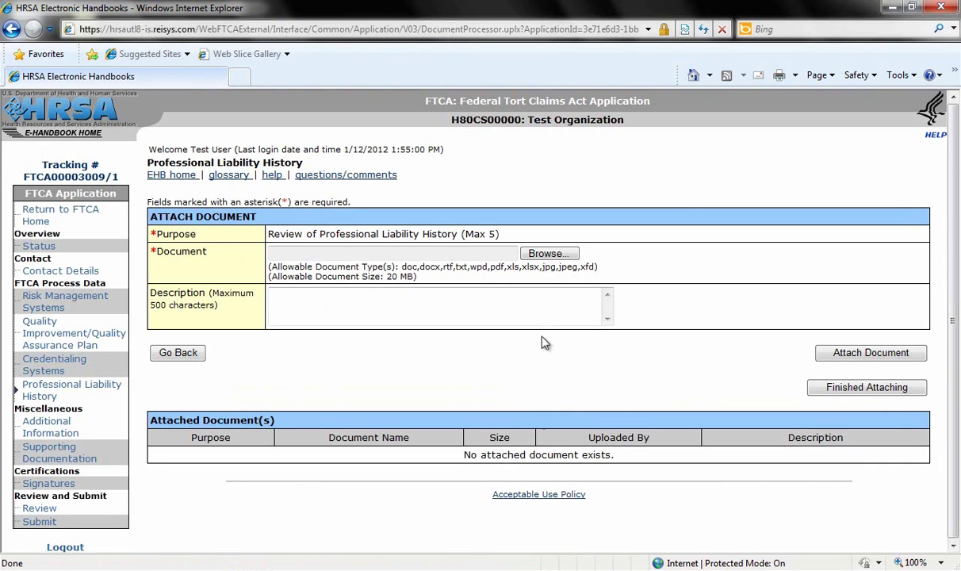
click(544, 254)
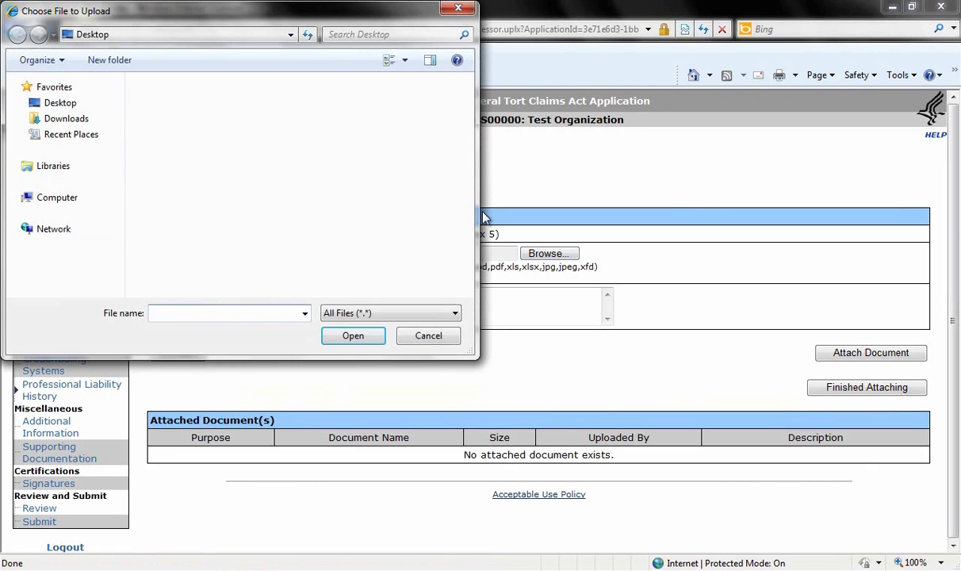
drag(471, 123, 468, 222)
double_click(282, 206)
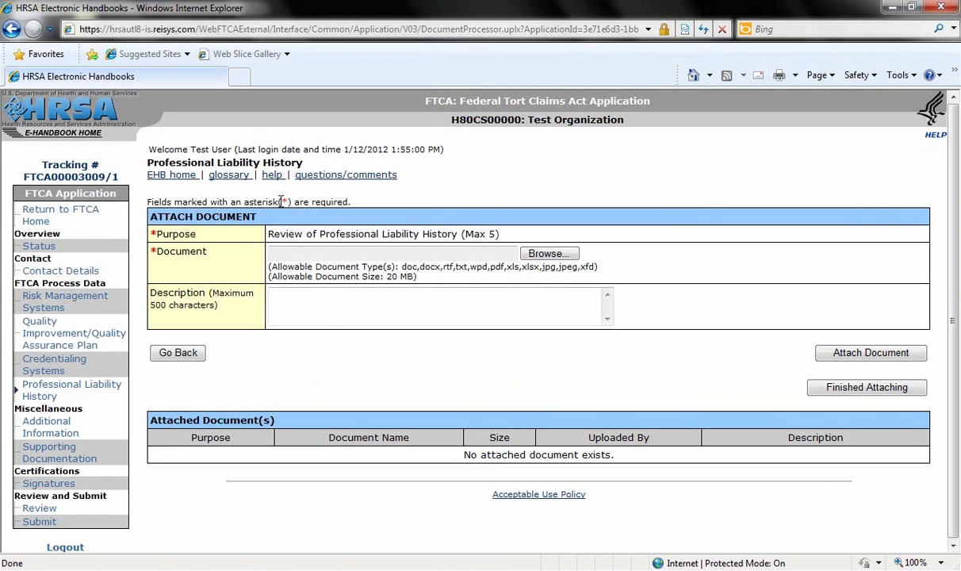
click(846, 359)
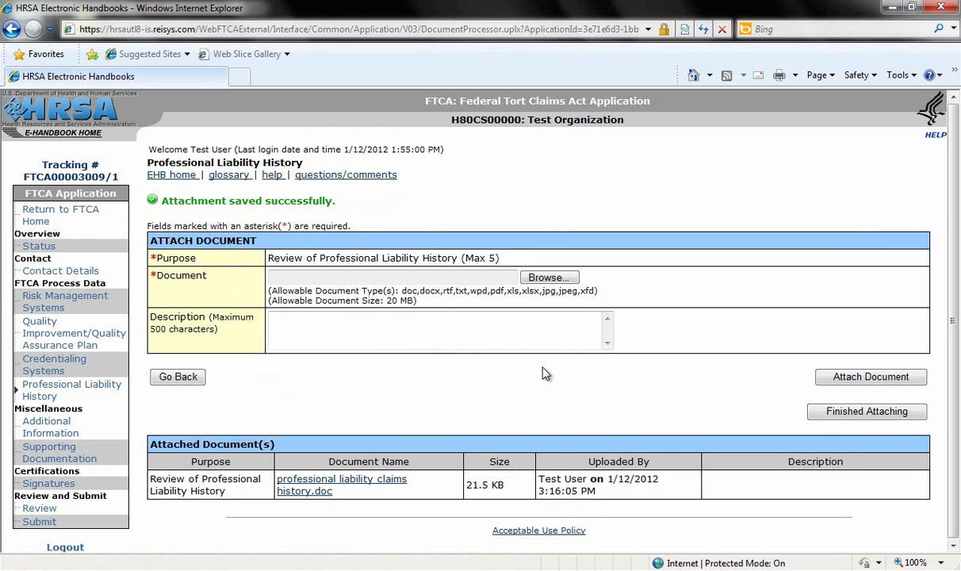
click(825, 418)
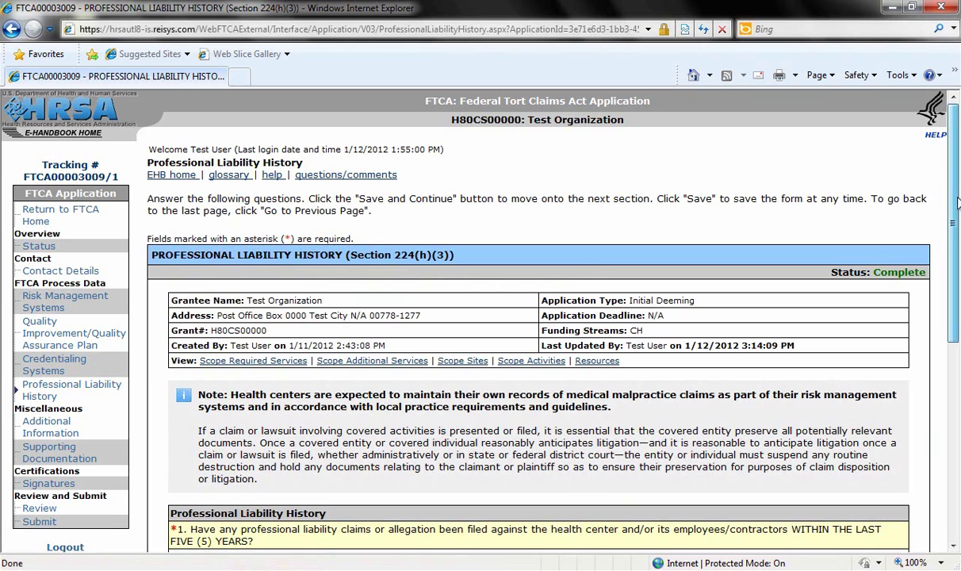
Save the completed Professional Liability History section and continue to the Additional Information section.
drag(957, 203, 952, 256)
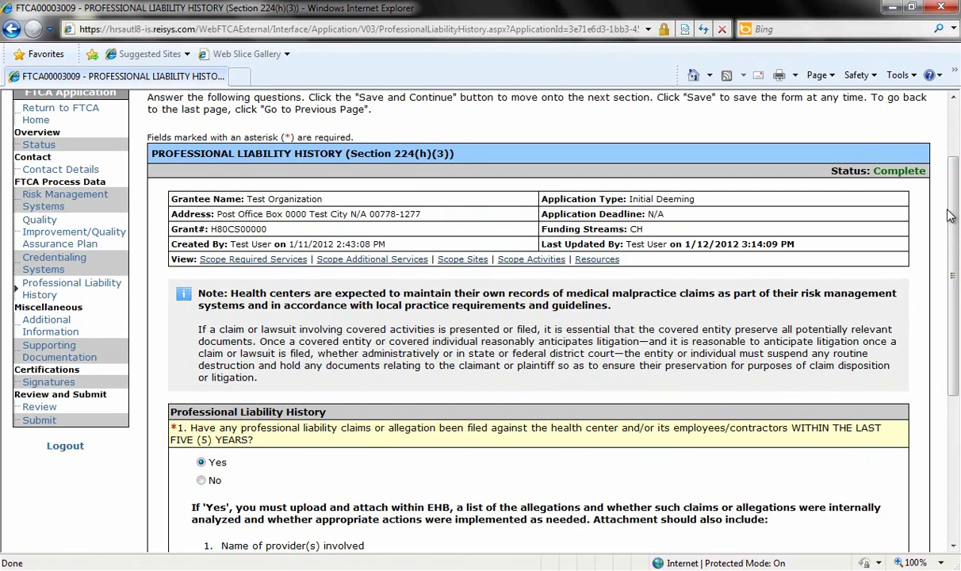
drag(956, 220, 959, 372)
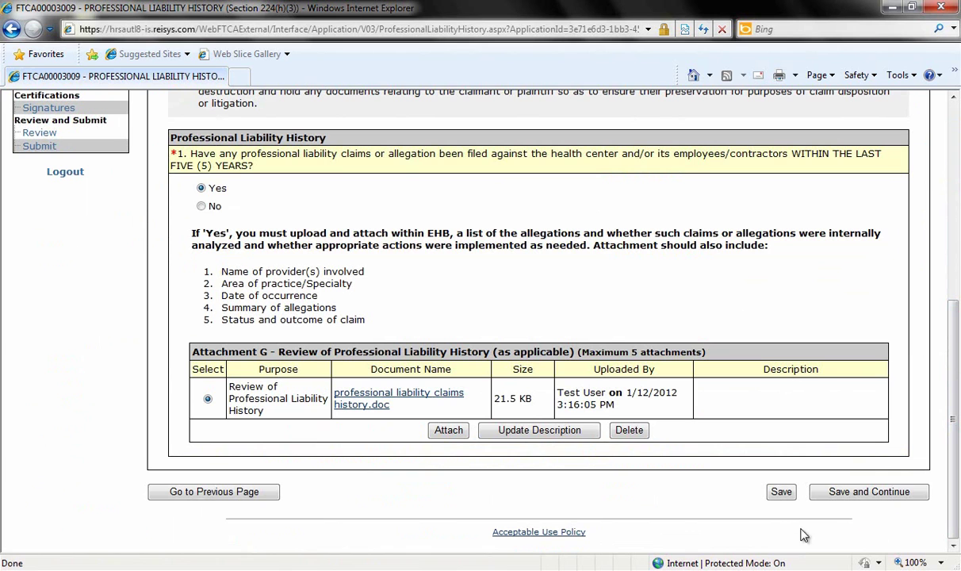
click(870, 493)
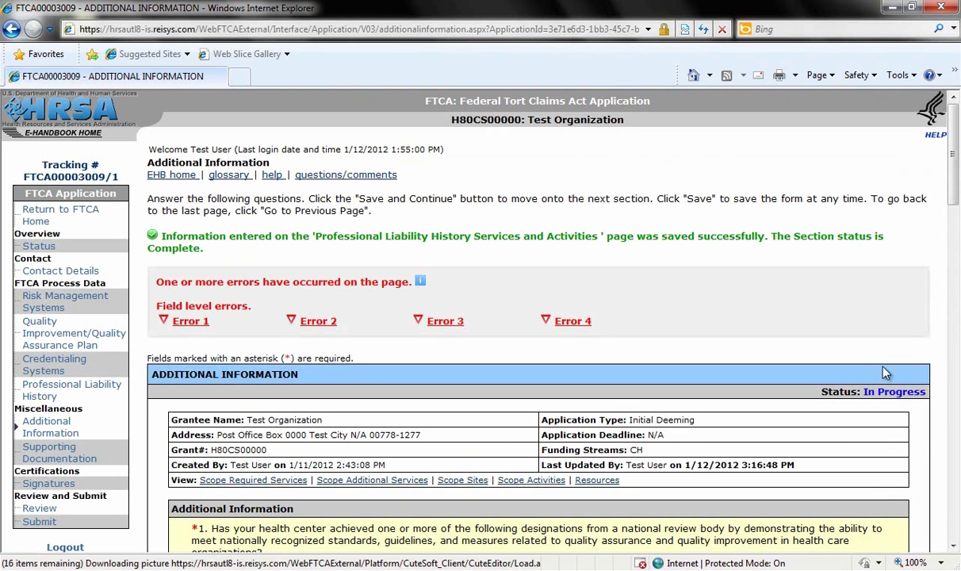
Answer Yes to the national designation question, selecting National Committee for Quality Assurance (NCQA) Patient Centered Medical Home with Recognition Level 1.
drag(955, 194, 954, 226)
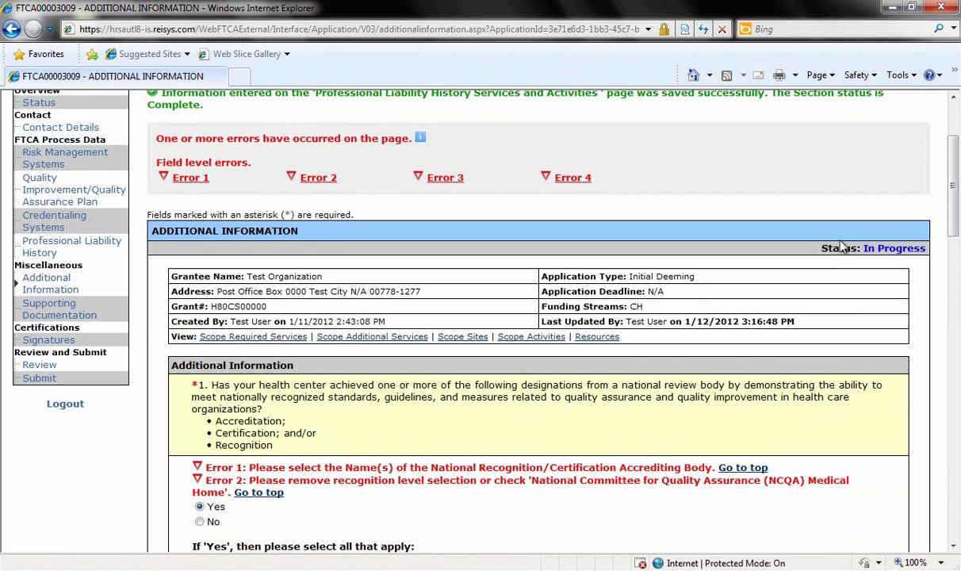
drag(955, 180, 949, 149)
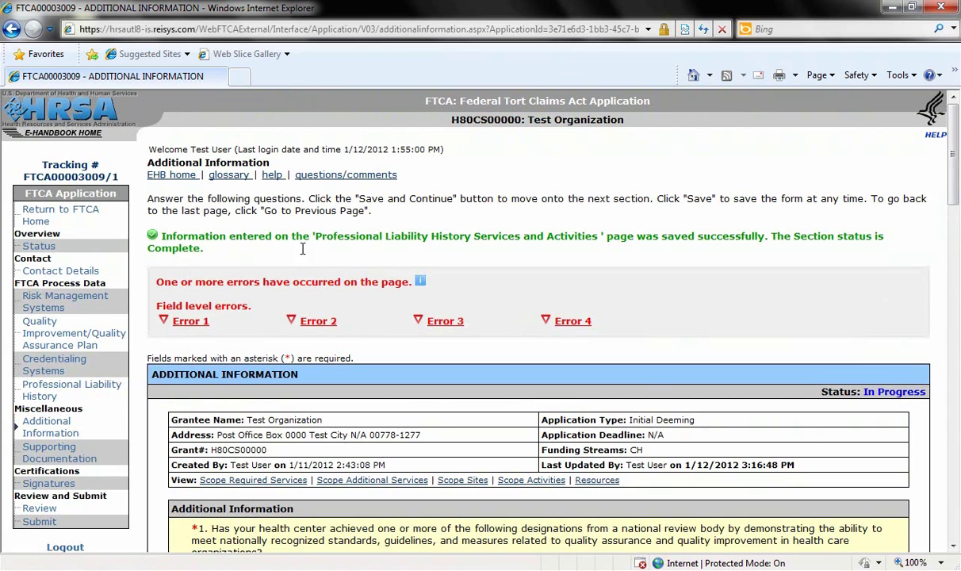
drag(956, 169, 946, 249)
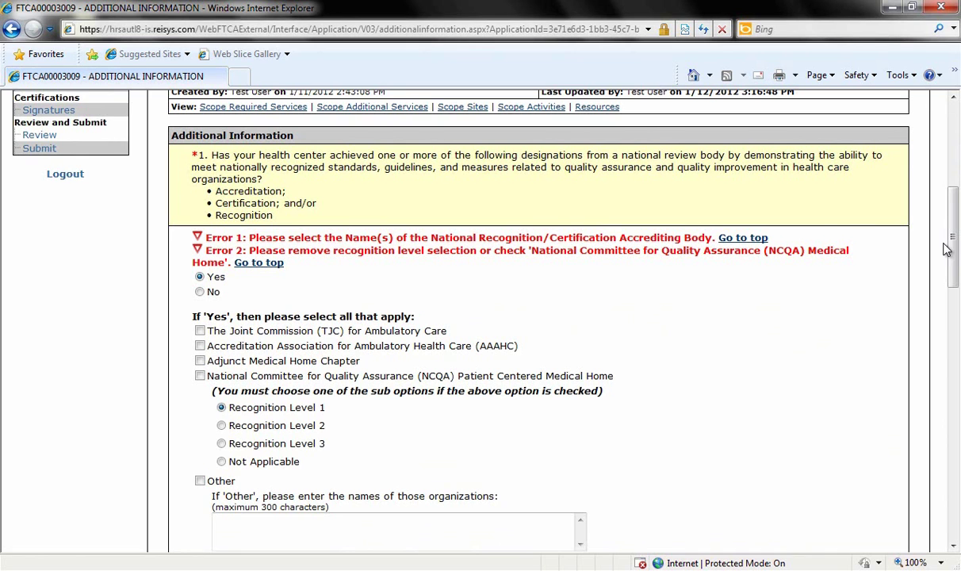
click(200, 293)
click(201, 277)
scroll(948, 543, down, 1)
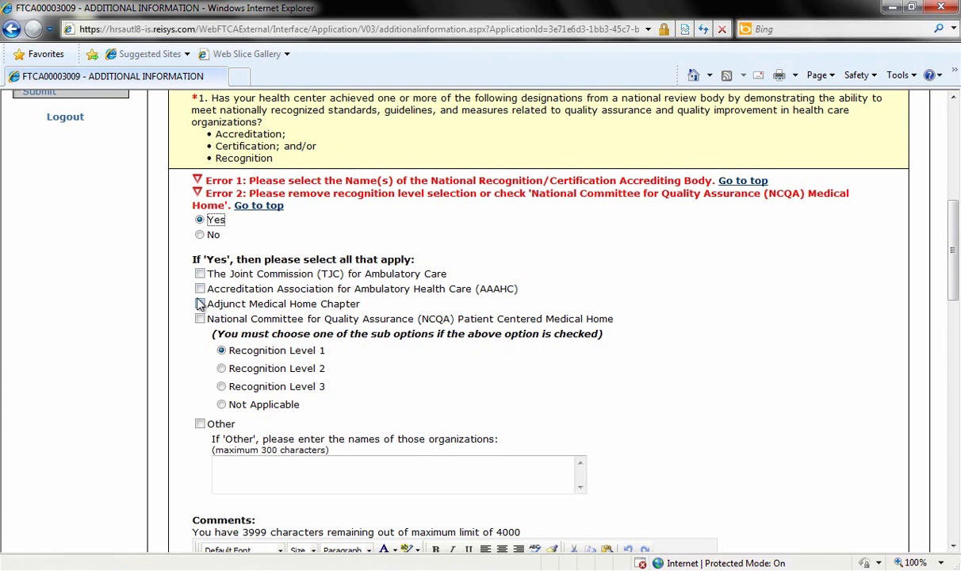
click(221, 350)
click(200, 320)
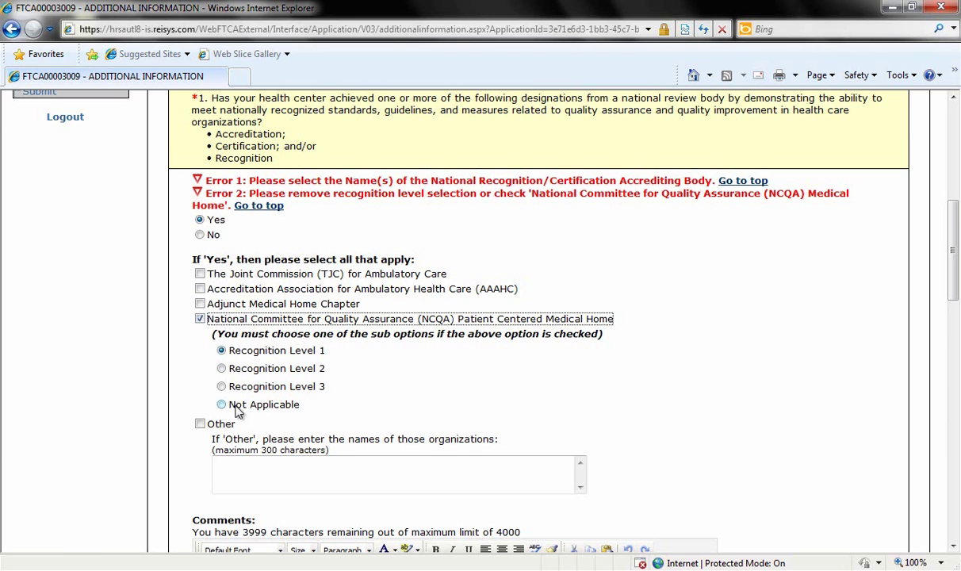
click(222, 352)
Include Other among the accrediting bodies and enter "List organization here" as the organization names.
click(200, 423)
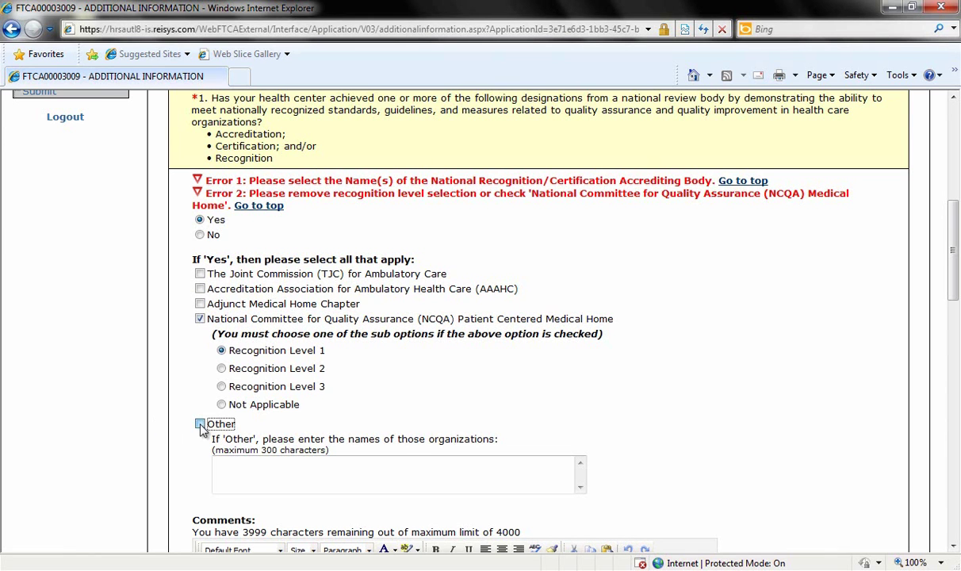
click(226, 465)
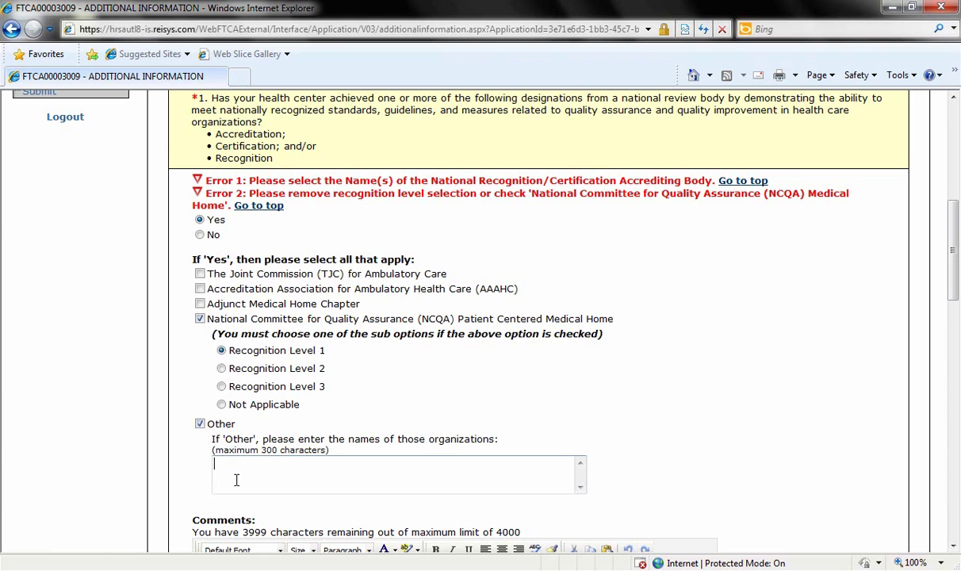
text(List organization here)
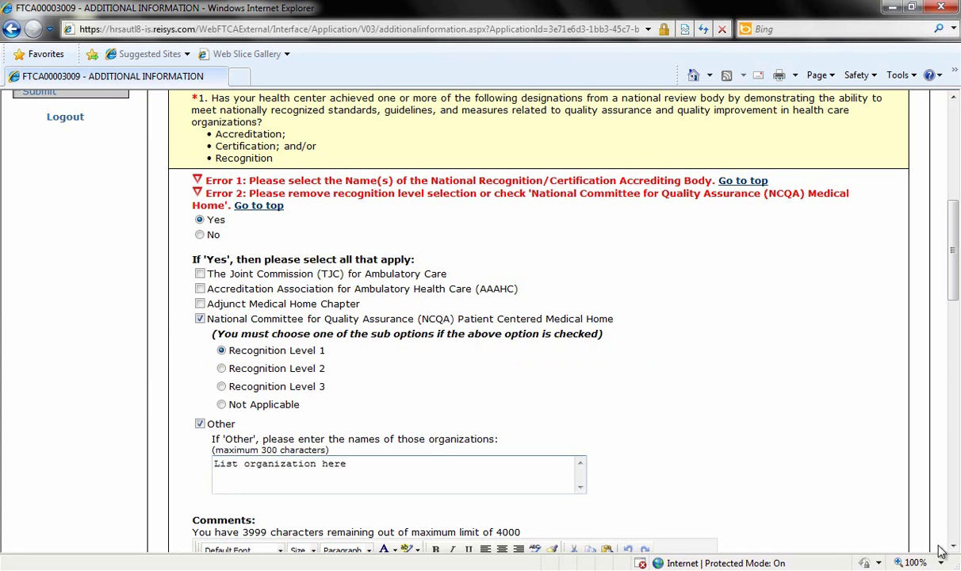
Enter "Enter response here" as the comments for question 1.
scroll(955, 552, down, 5)
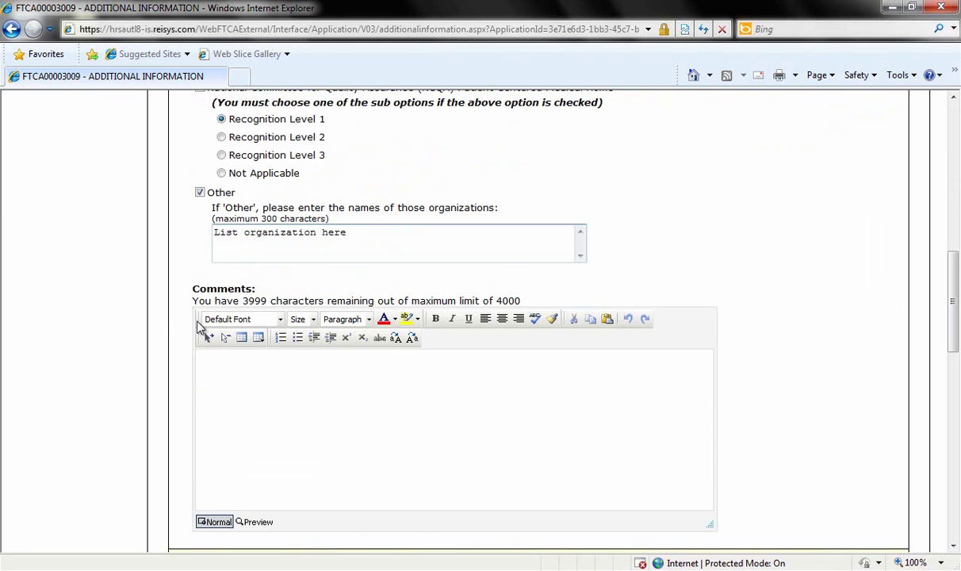
click(232, 380)
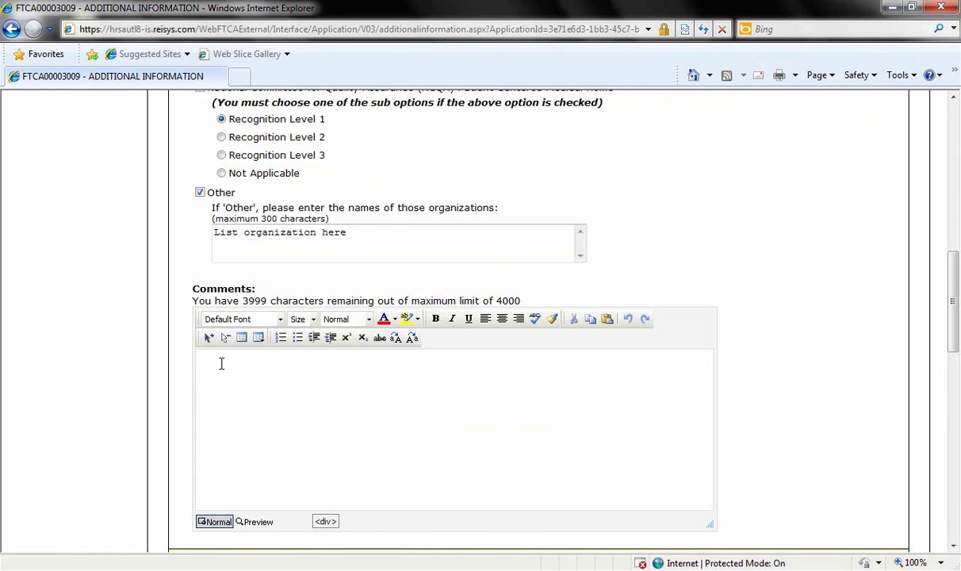
text(Enter response here)
Answer Yes to question 2 on malpractice risk management training and enter "List training here" as the training list.
scroll(957, 547, down, 3)
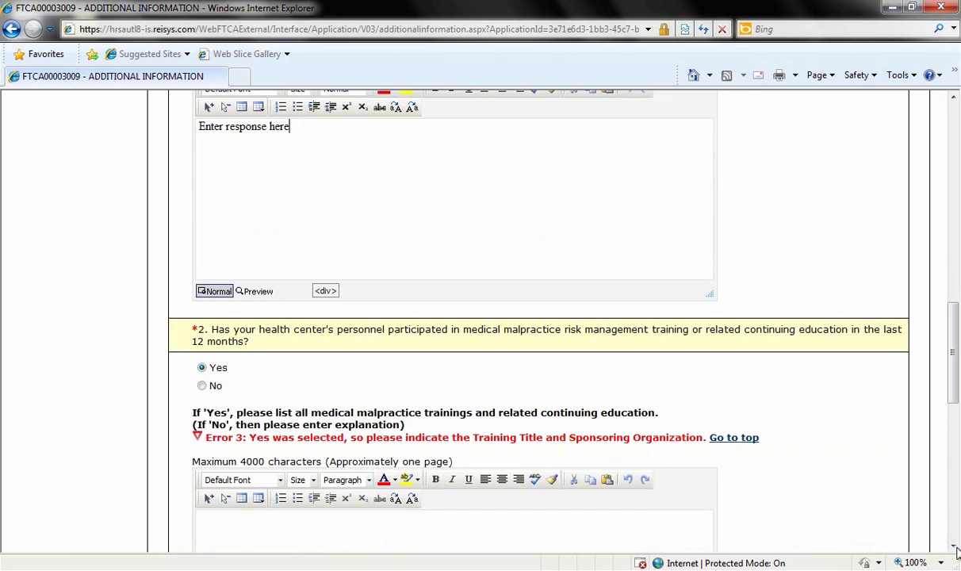
scroll(956, 548, down, 3)
scroll(957, 553, down, 1)
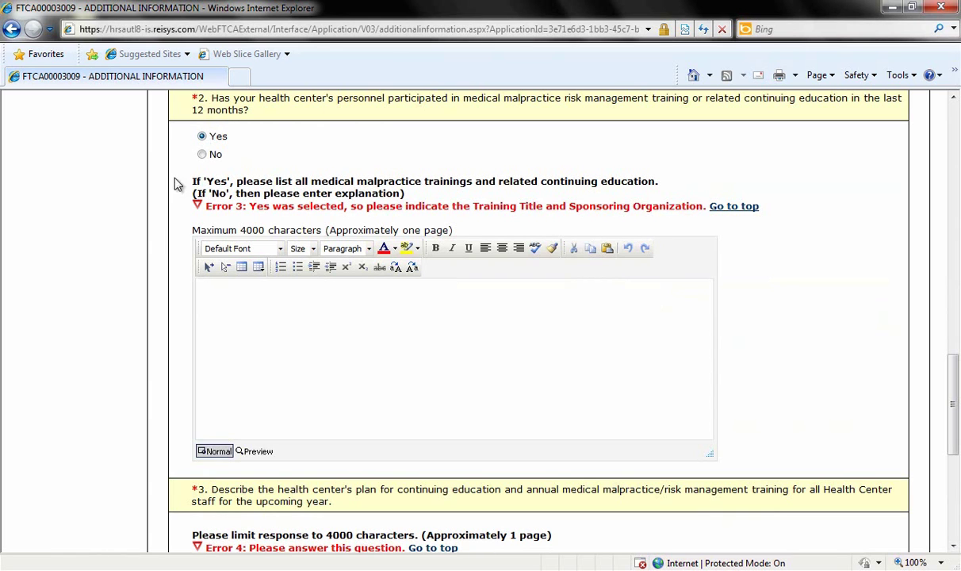
click(215, 303)
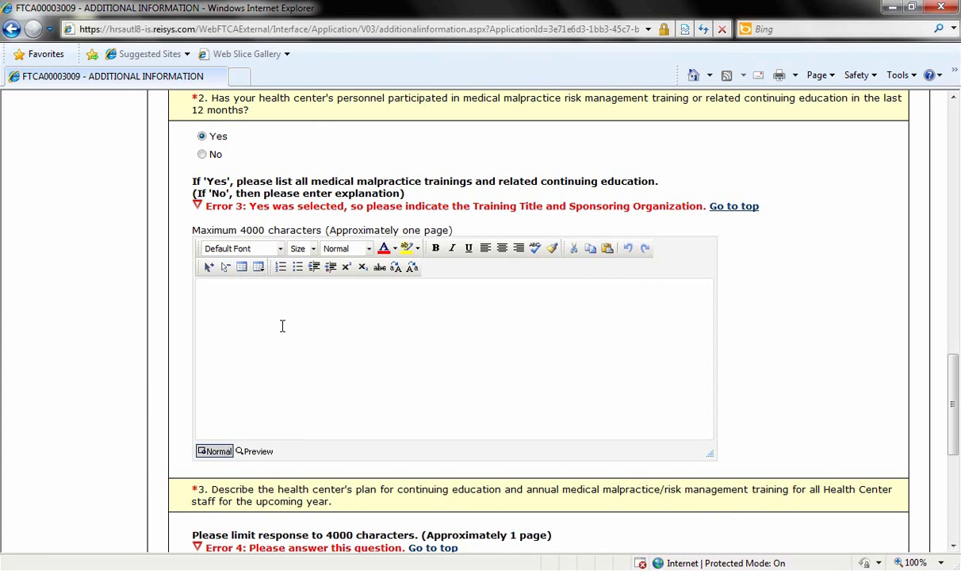
click(202, 136)
click(249, 290)
text(List training here)
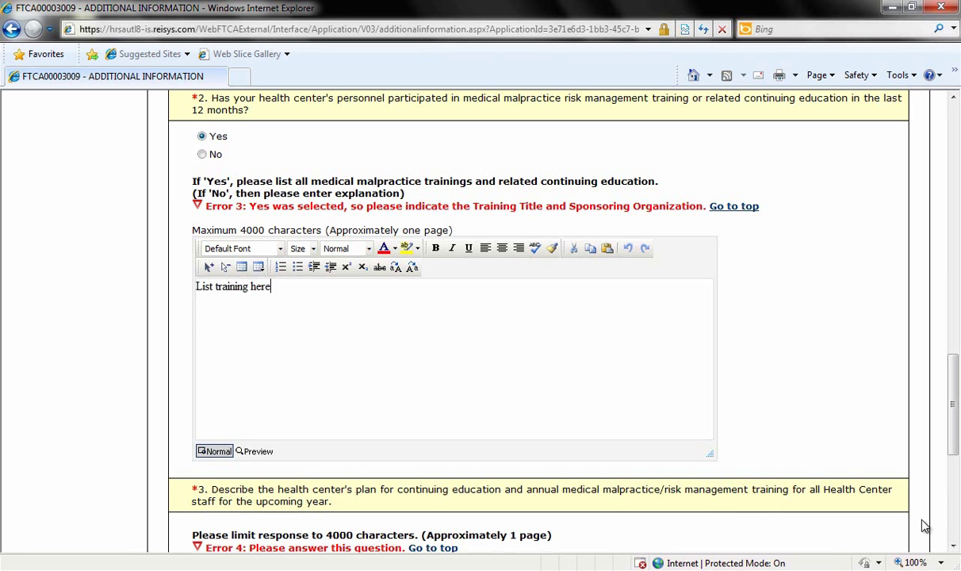
Enter "Describe plans here" as the answer to question 3 on continuing education plans, and save the Additional Information form.
click(955, 547)
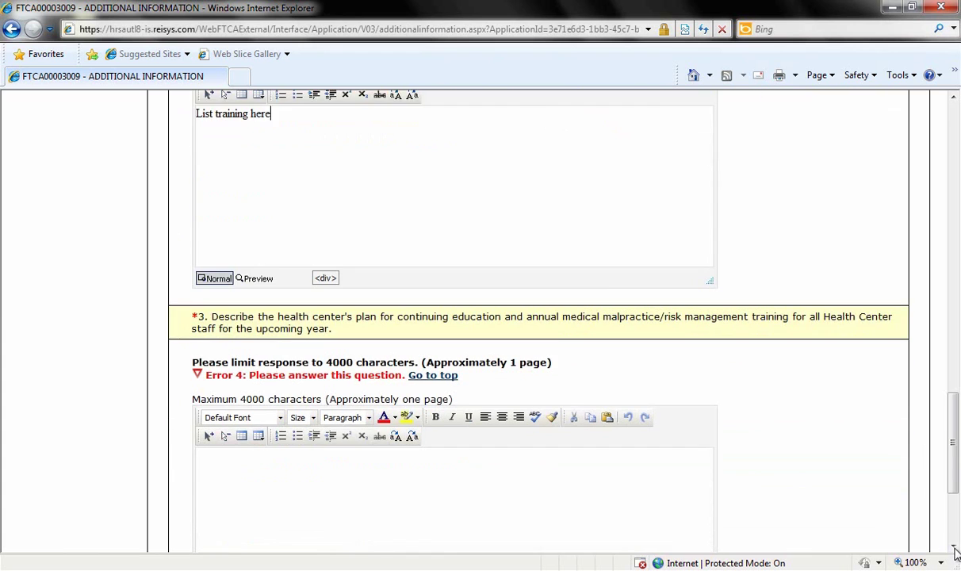
click(954, 547)
click(954, 547)
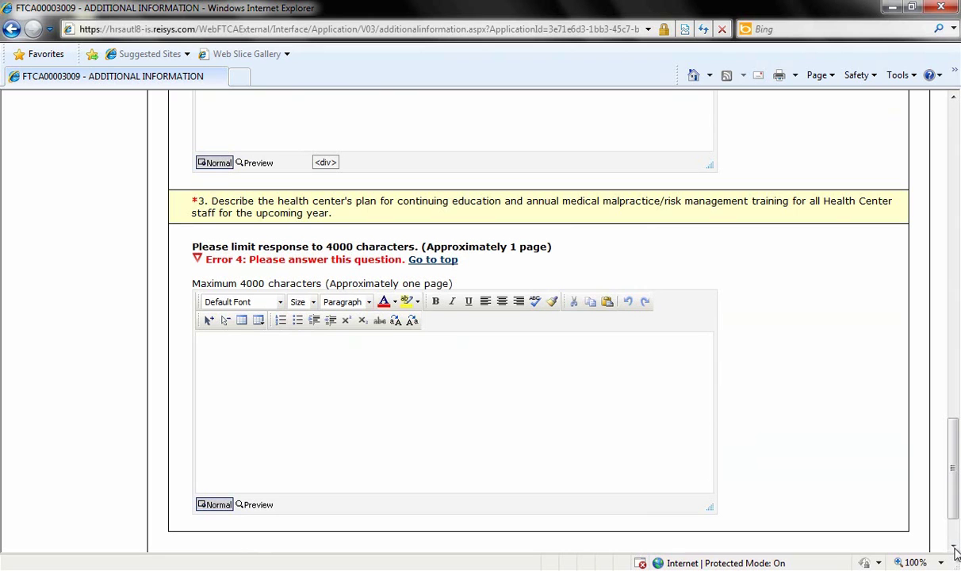
click(283, 368)
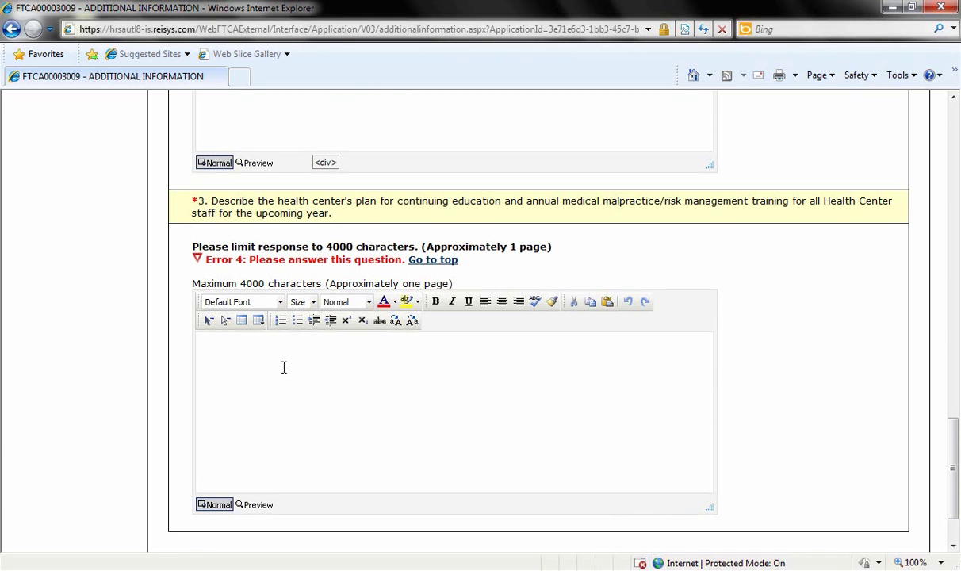
text(Describe plans here)
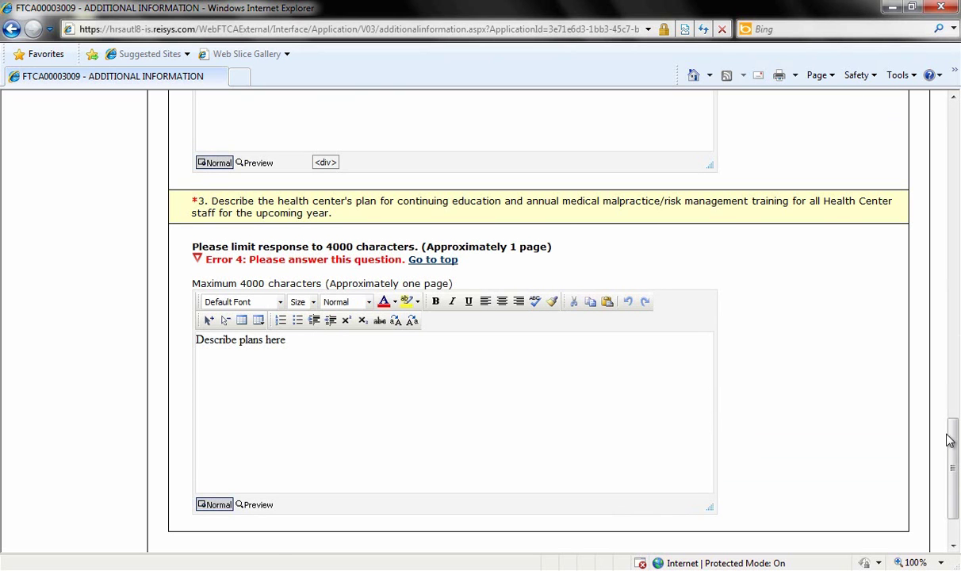
drag(955, 448, 955, 469)
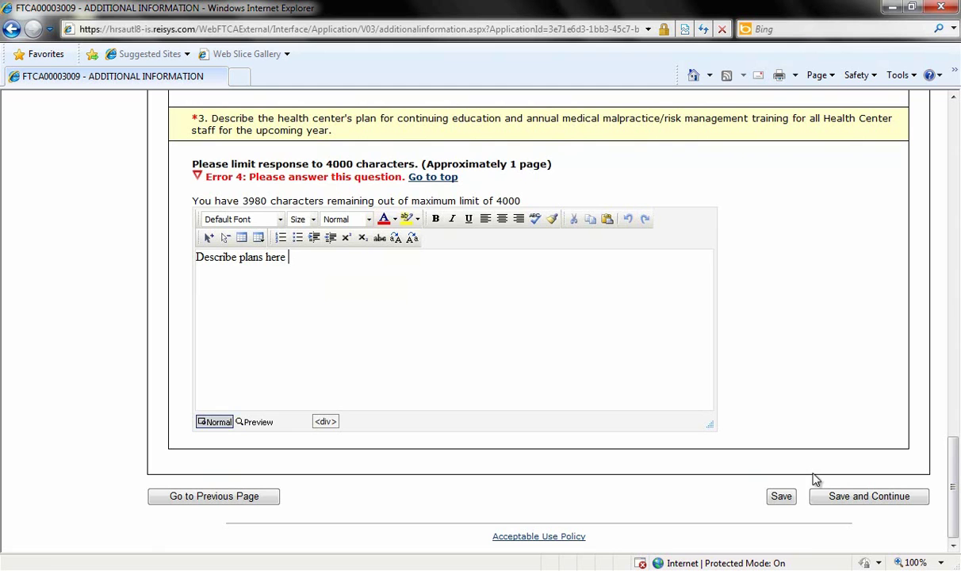
click(785, 496)
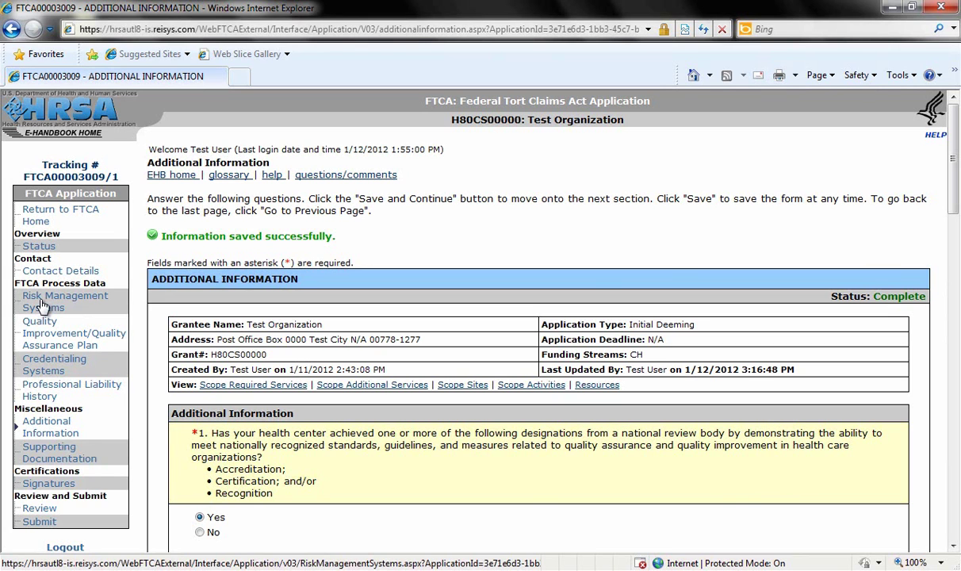
Open the application's status overview and check the status of each section.
click(51, 252)
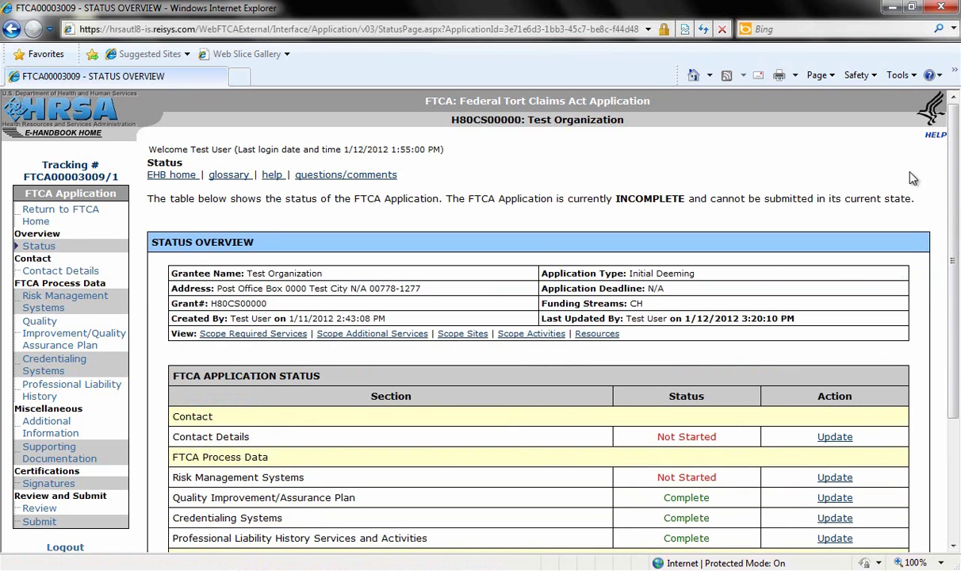
drag(958, 206, 957, 228)
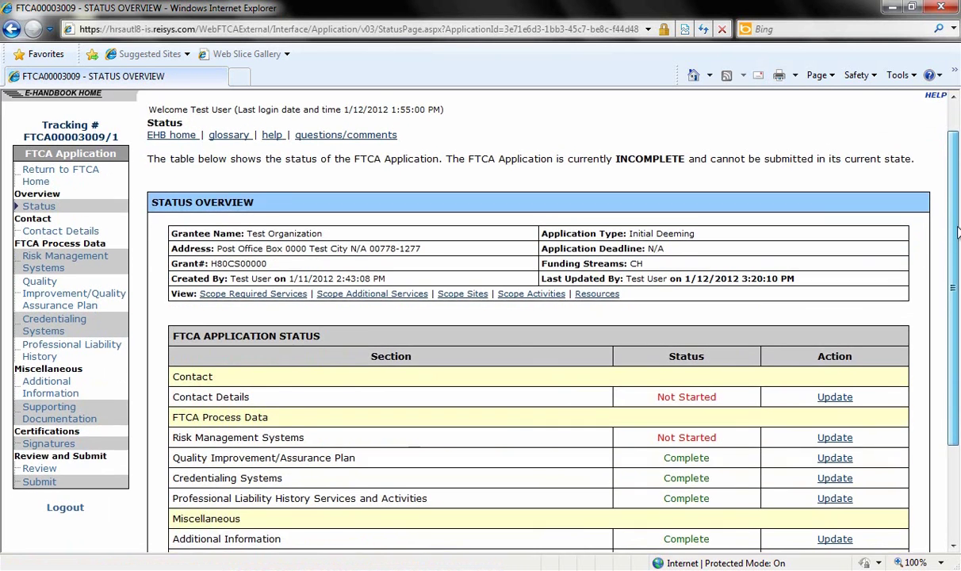
scroll(521, 214, down, 2)
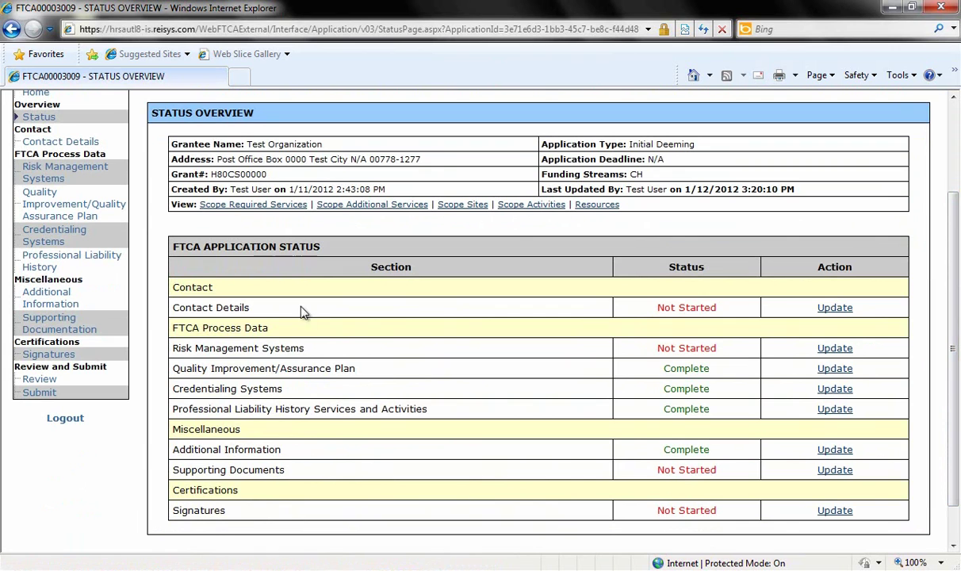